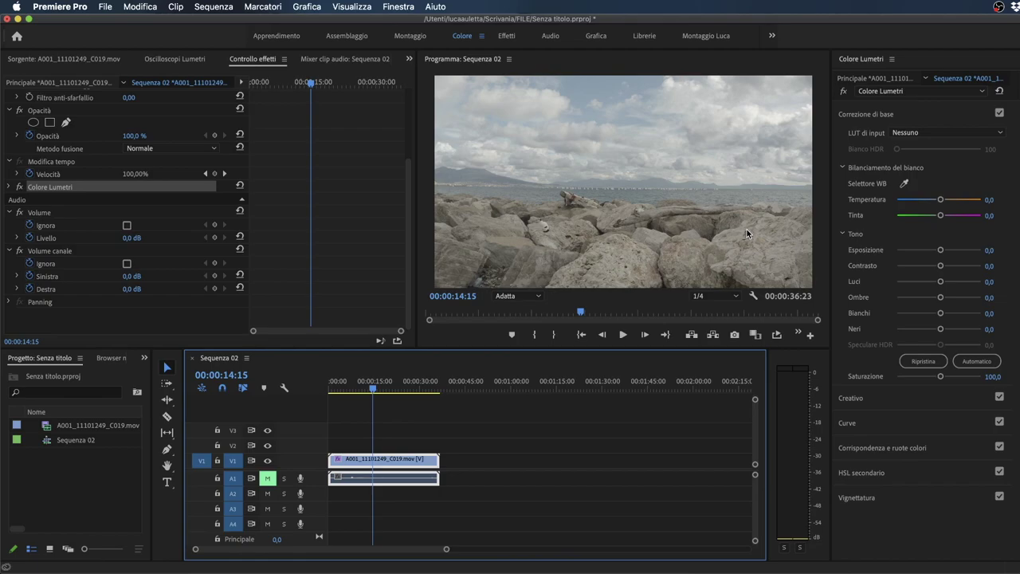
Load the Blackmagic Pocket 4K Film to Extended Video v4 .cube from the Lut folder as the input LUT.
click(948, 134)
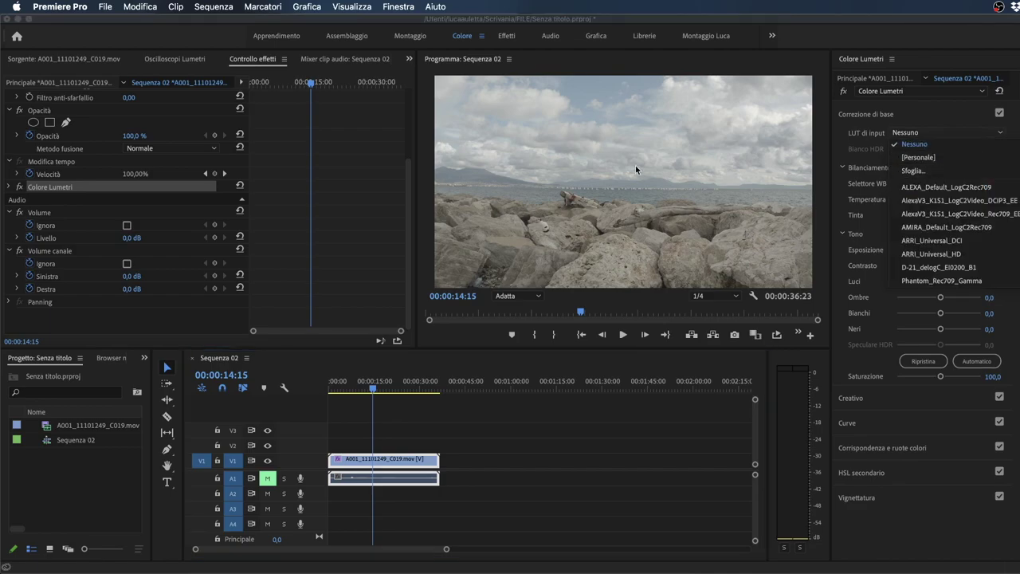
click(925, 173)
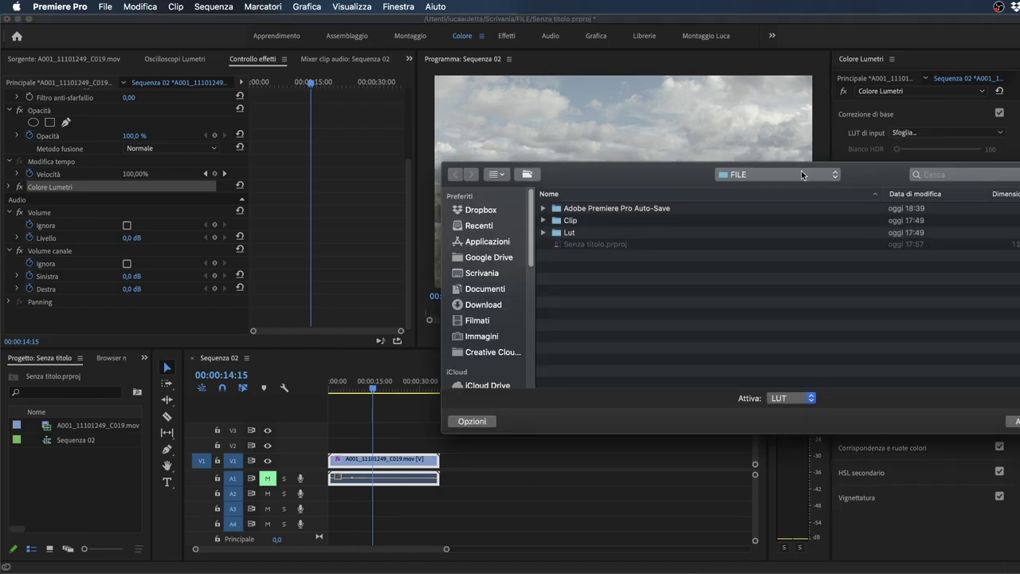
double_click(593, 233)
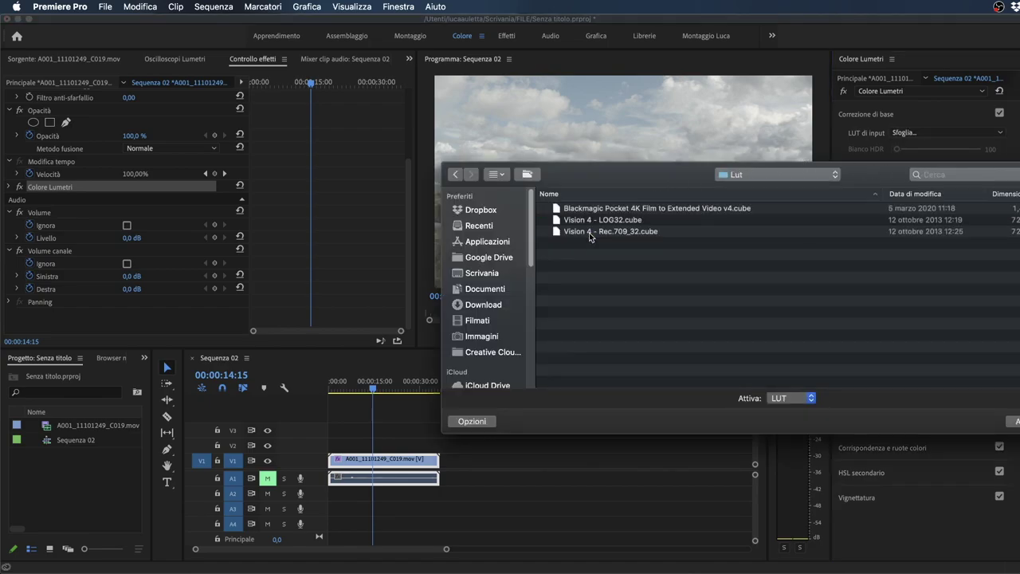
click(699, 210)
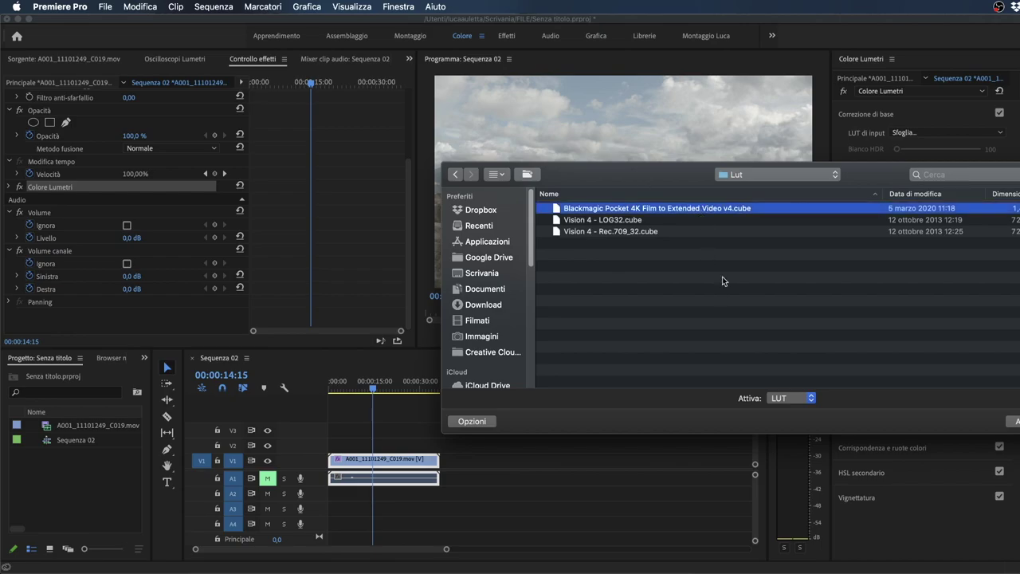
drag(668, 175, 606, 348)
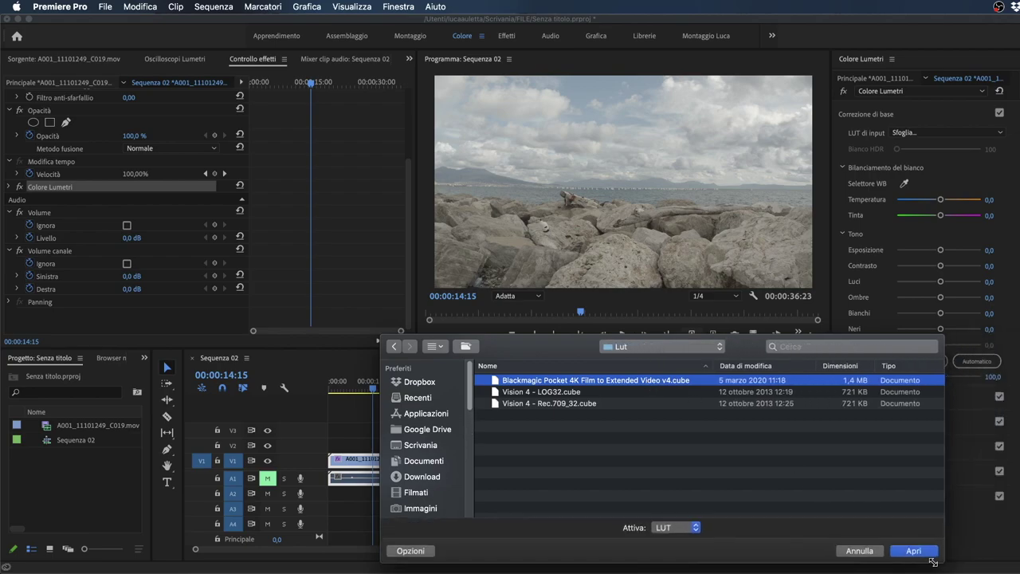
click(886, 531)
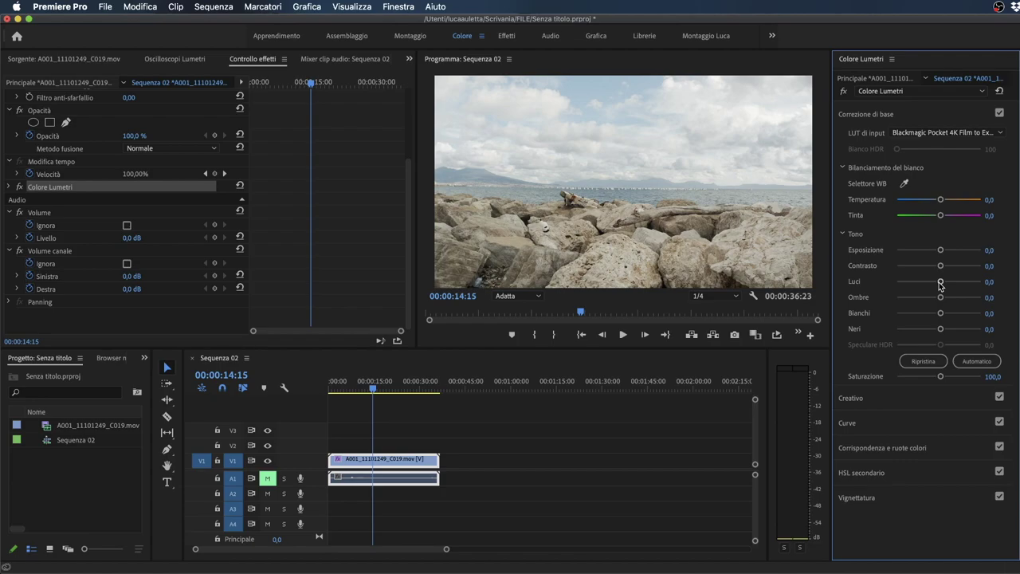
Try highlights -39.6 and contrast 41.0, then reset Lumetri basic correction to its defaults.
drag(940, 284, 923, 285)
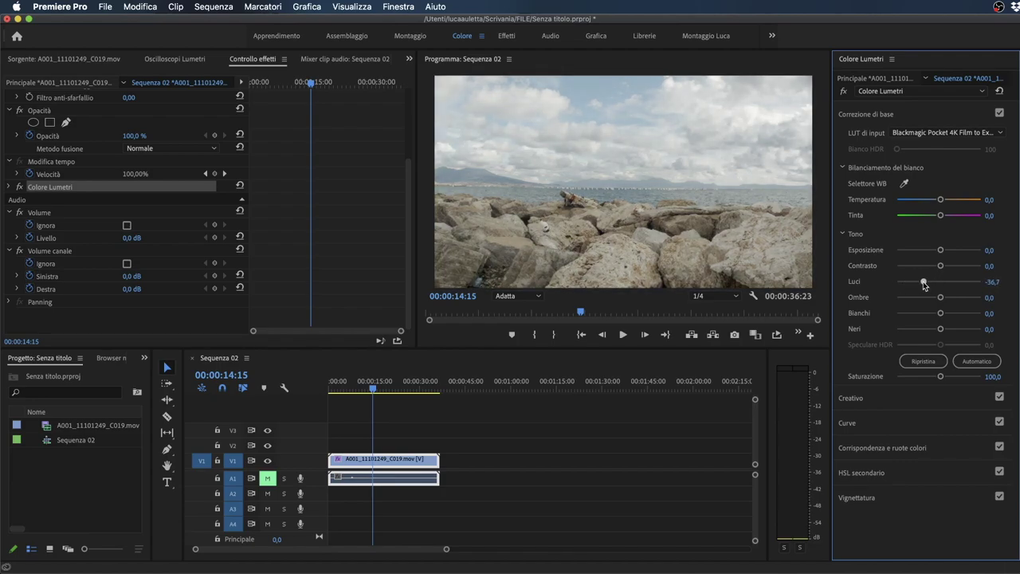
click(956, 266)
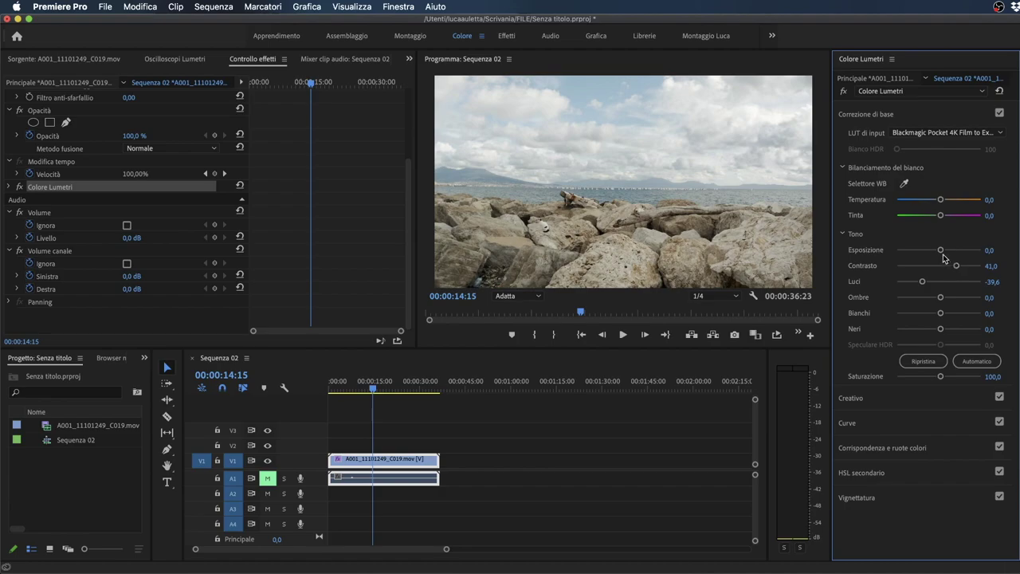
drag(940, 250, 937, 253)
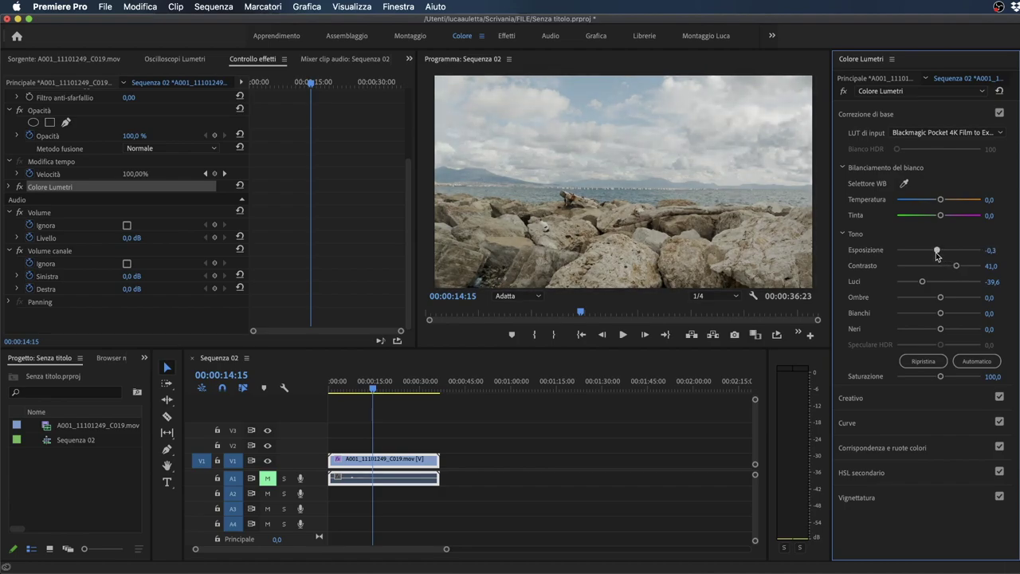
double_click(938, 252)
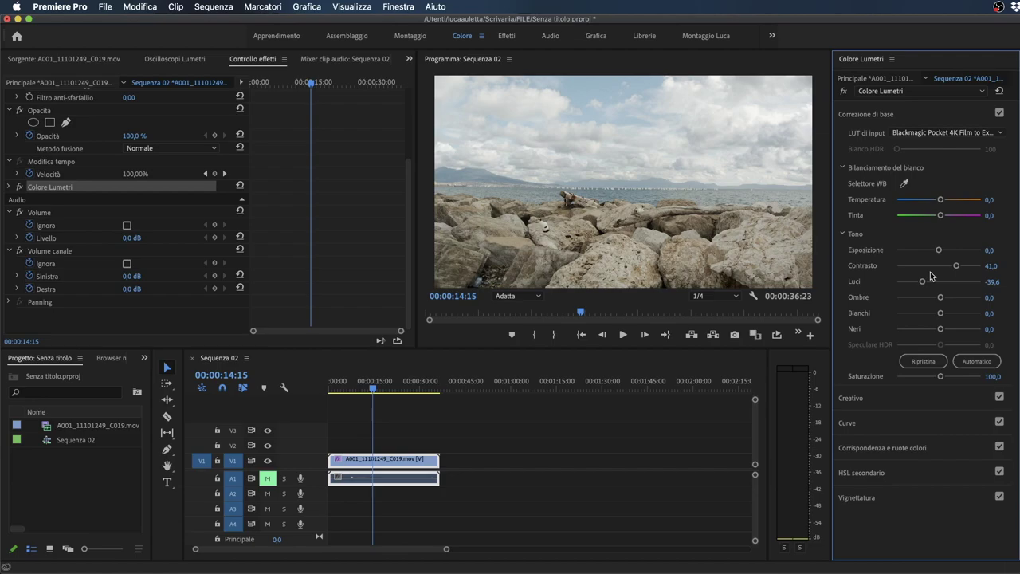
click(1000, 91)
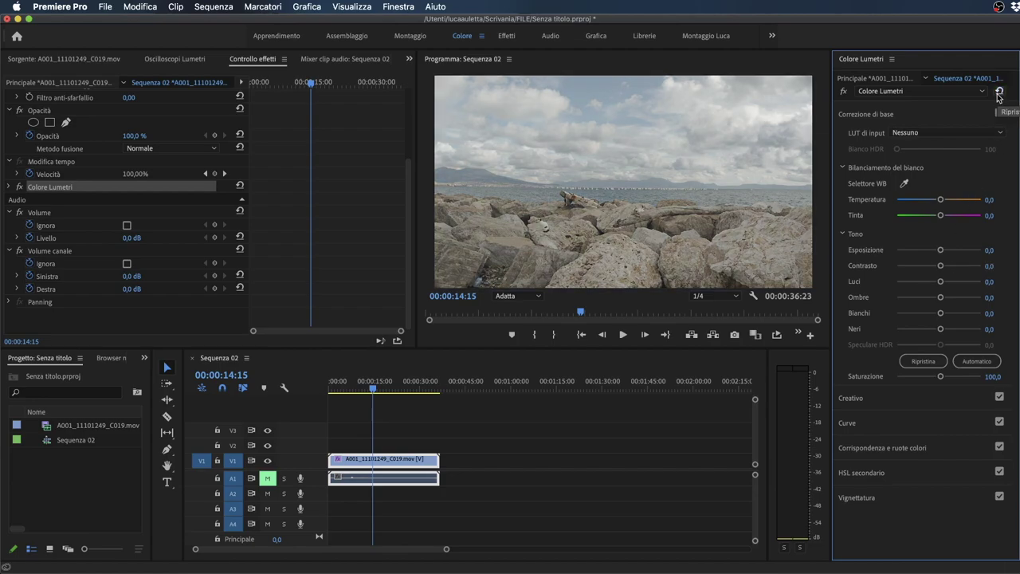
Browse for an input LUT and select Vision 4 - LOG32.cube in the Lut folder.
click(969, 132)
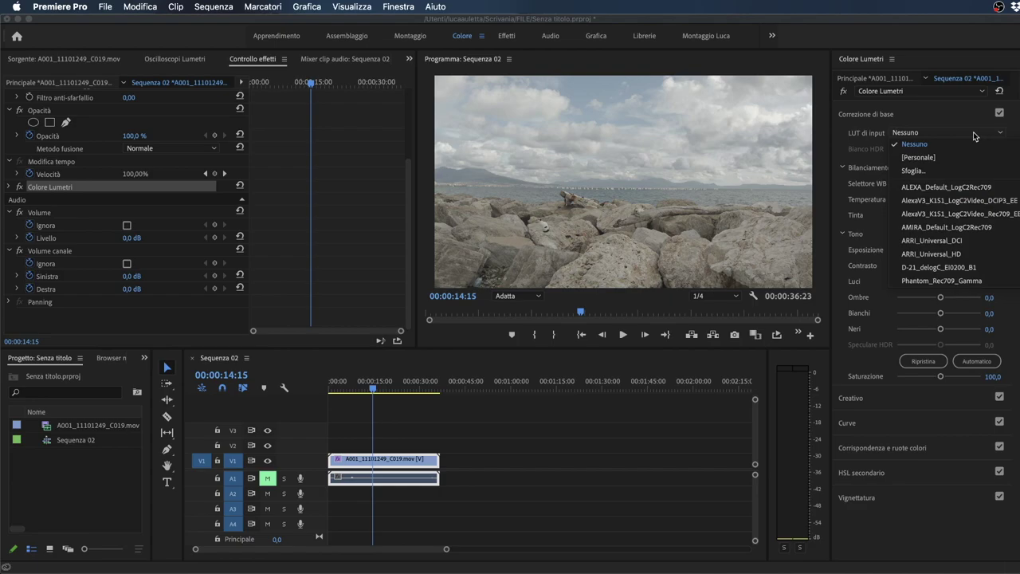
click(960, 171)
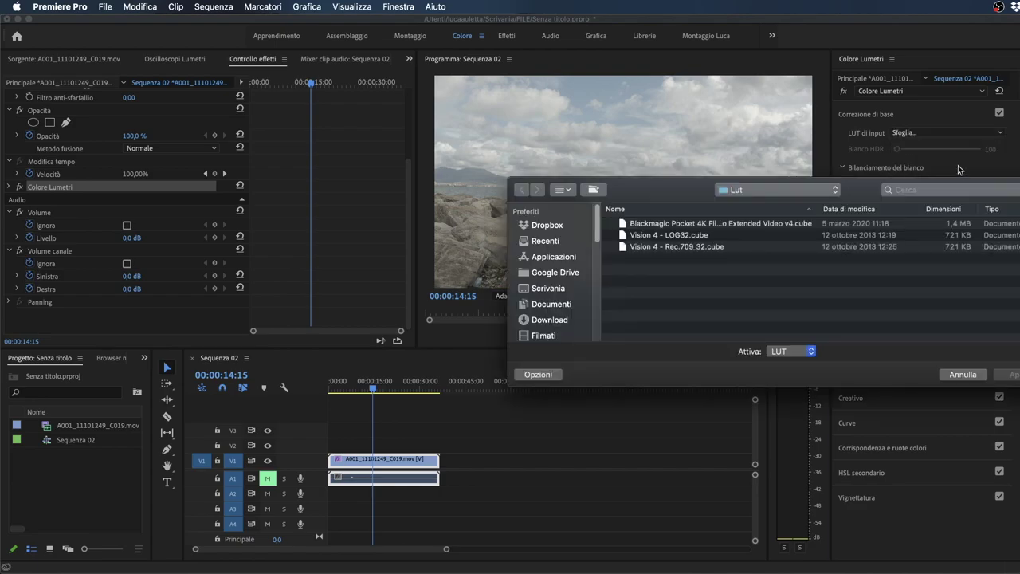
click(729, 247)
click(728, 238)
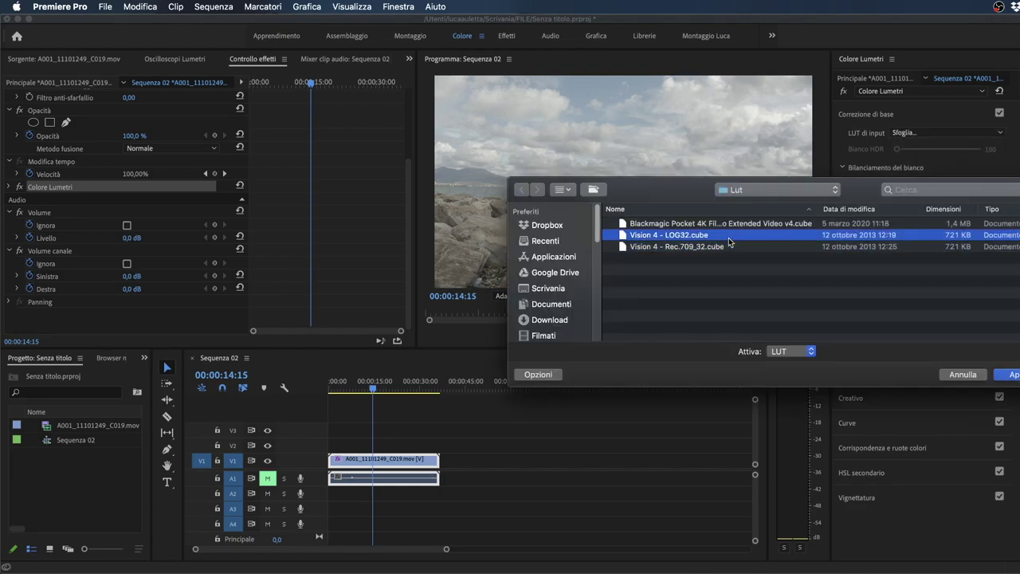
mouse_move(677, 196)
mouse_down()
mouse_move(693, 363)
mouse_move(644, 358)
mouse_move(626, 368)
mouse_up()
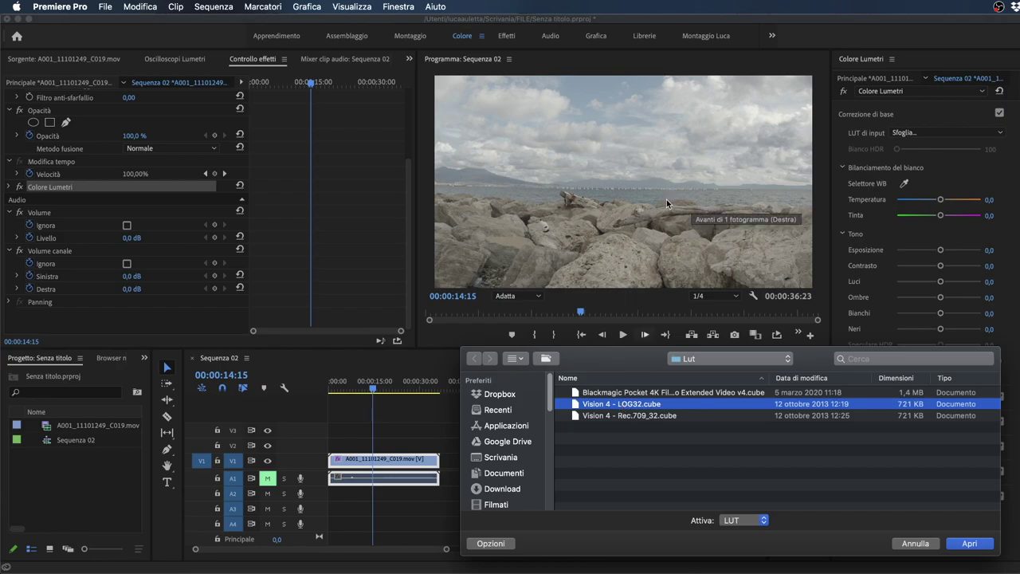
Load Vision 4 - LOG32, then set temperature 3.6, exposure 1.0, highlights -38.1 and tint 3.6.
click(982, 547)
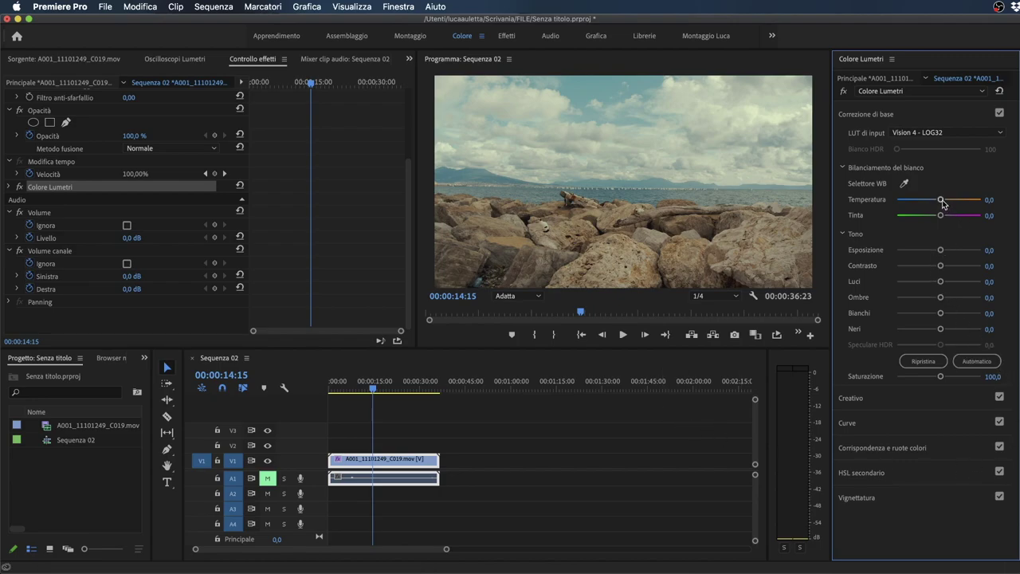
drag(941, 199, 943, 200)
click(947, 252)
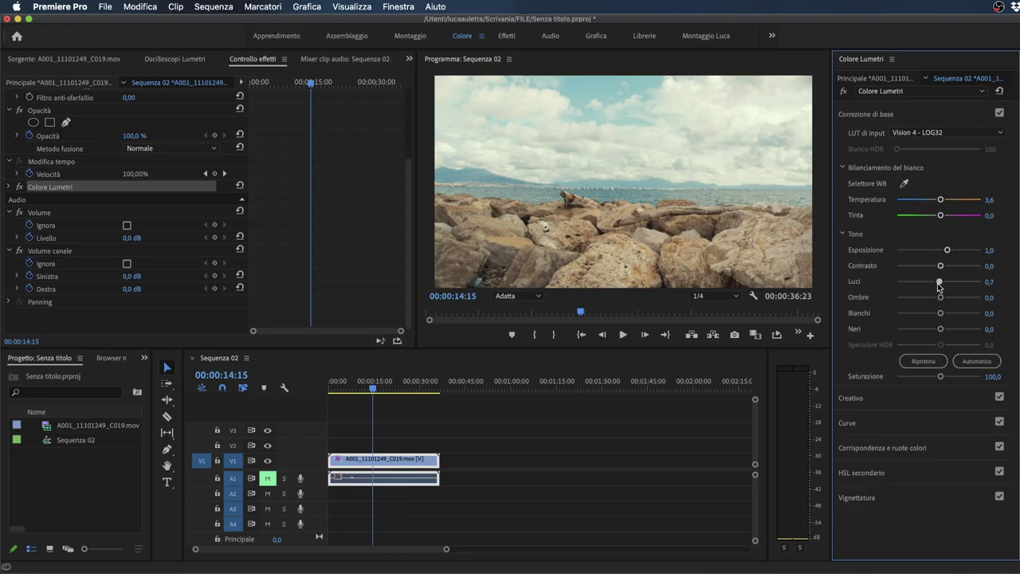
drag(941, 281, 923, 283)
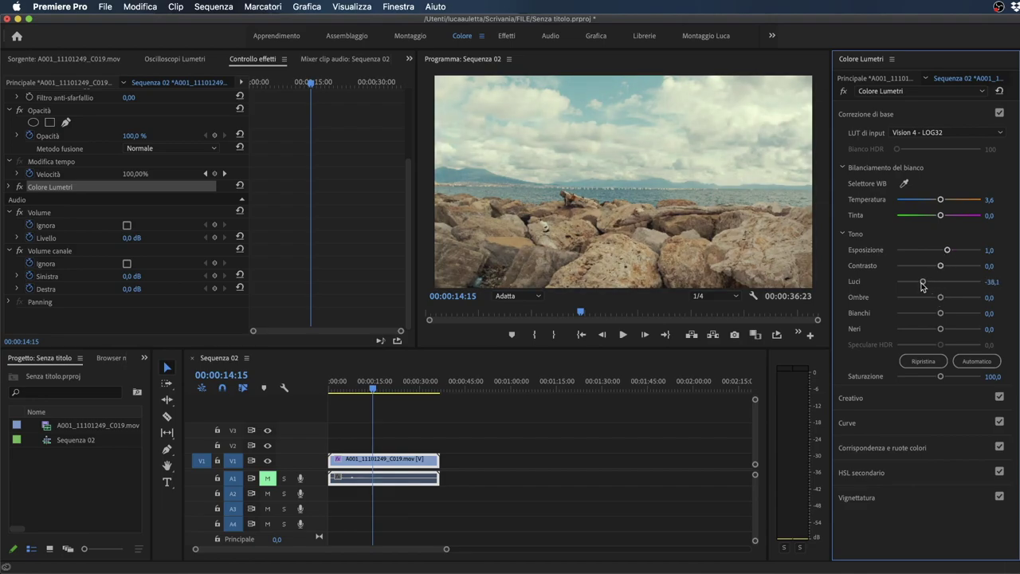
drag(939, 220, 941, 222)
Reset Lumetri, collapse Basic Correction and browse the Creative section's look list.
click(999, 91)
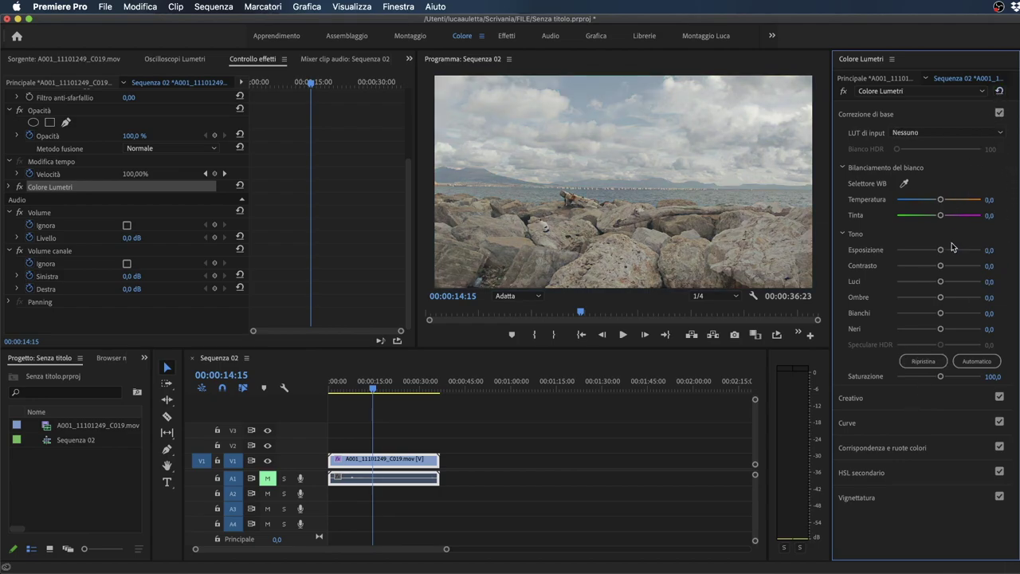
click(884, 115)
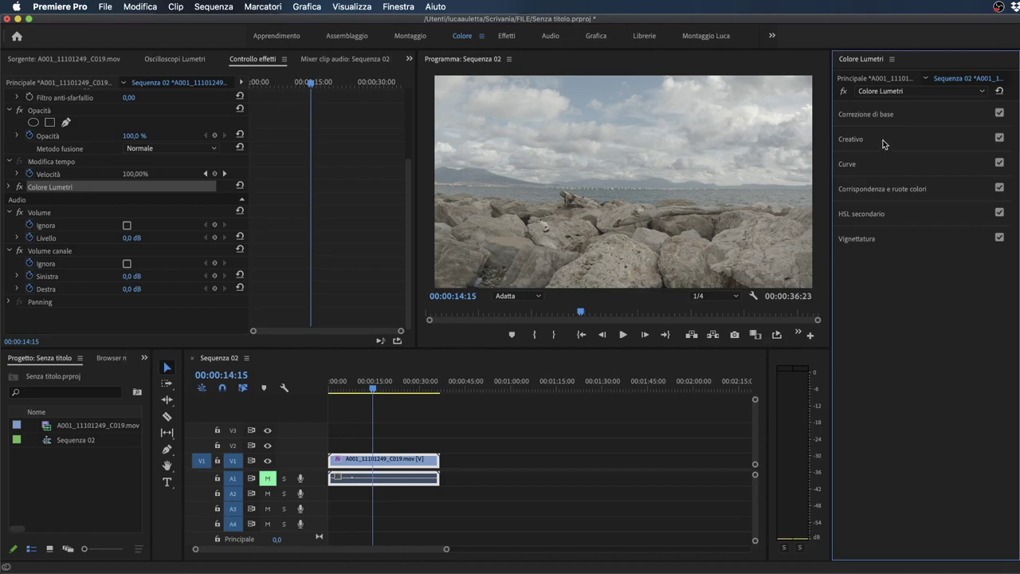
click(883, 141)
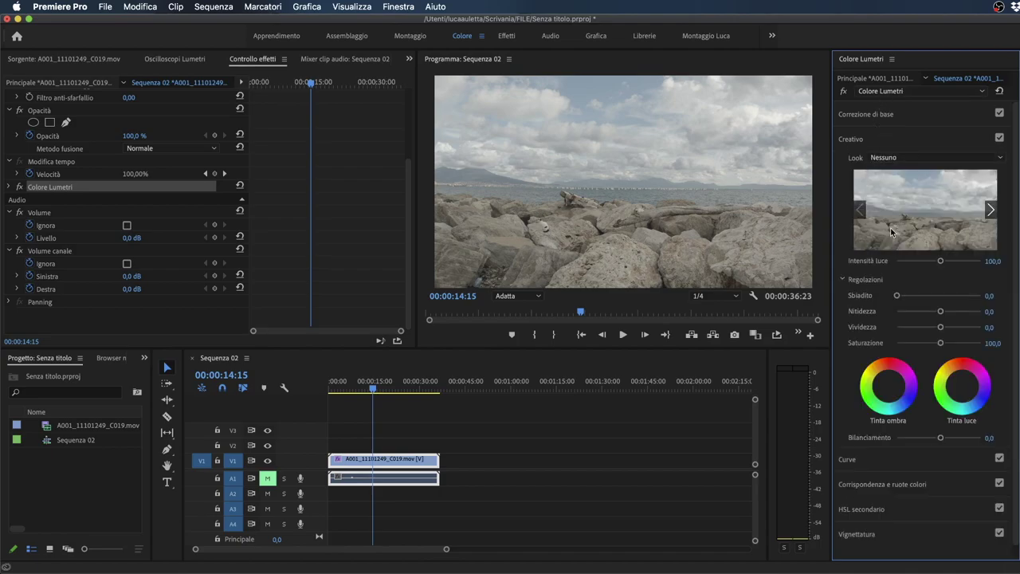
click(924, 157)
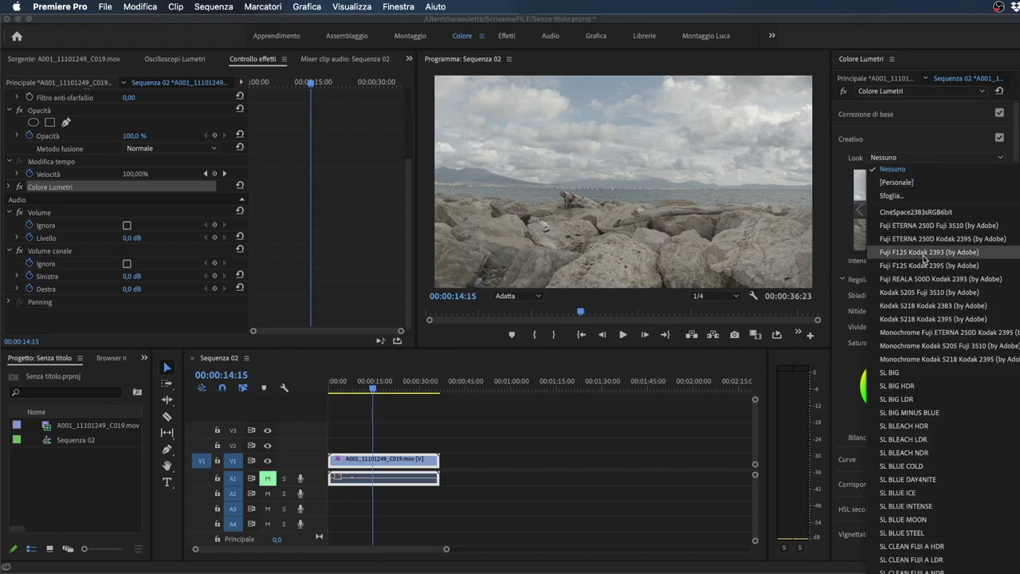
scroll(935, 338, down, 5)
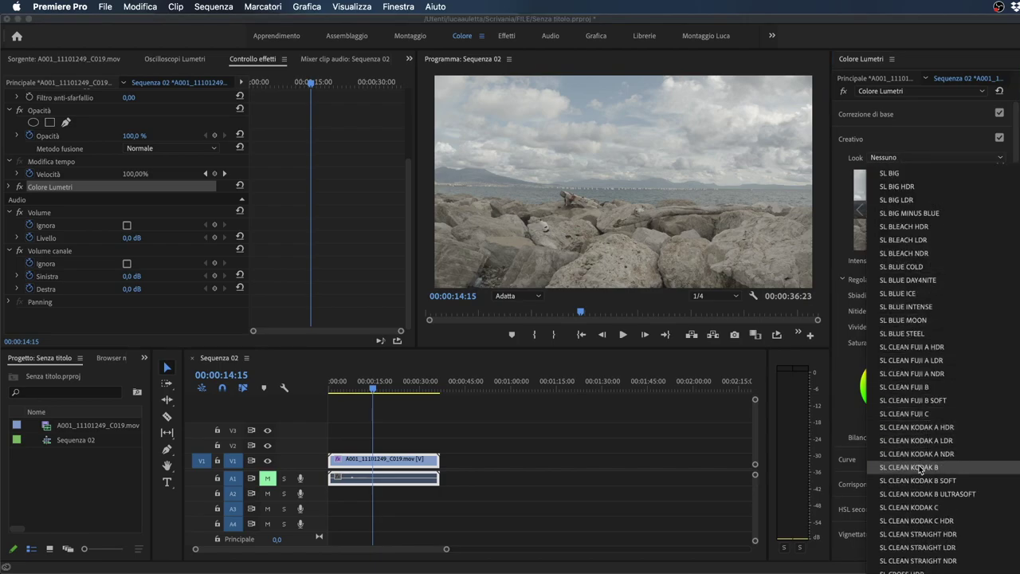
click(860, 160)
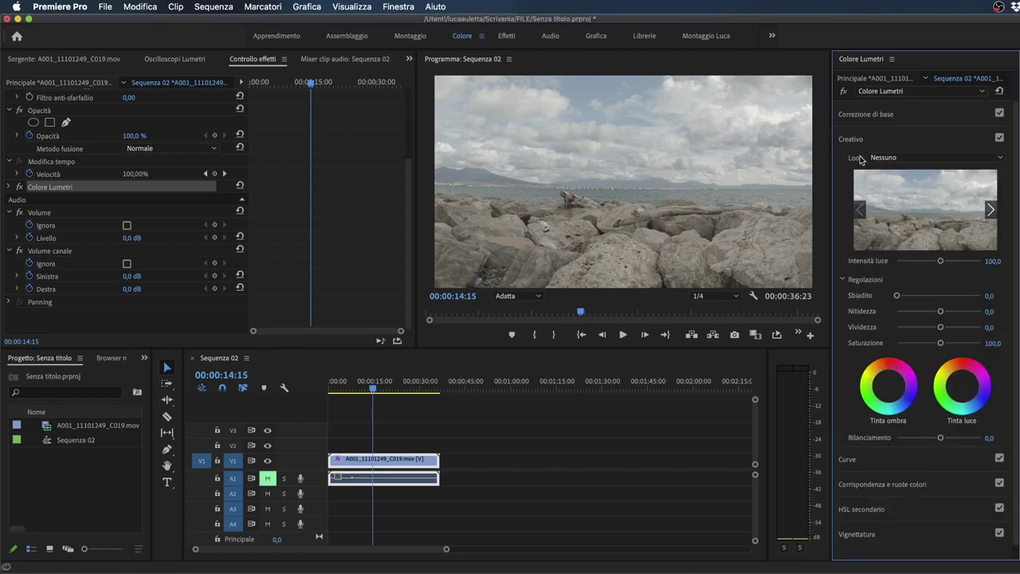
Step through looks from SL BIG onward and apply SL CLEAN KODAK A LDR.
click(904, 159)
click(920, 368)
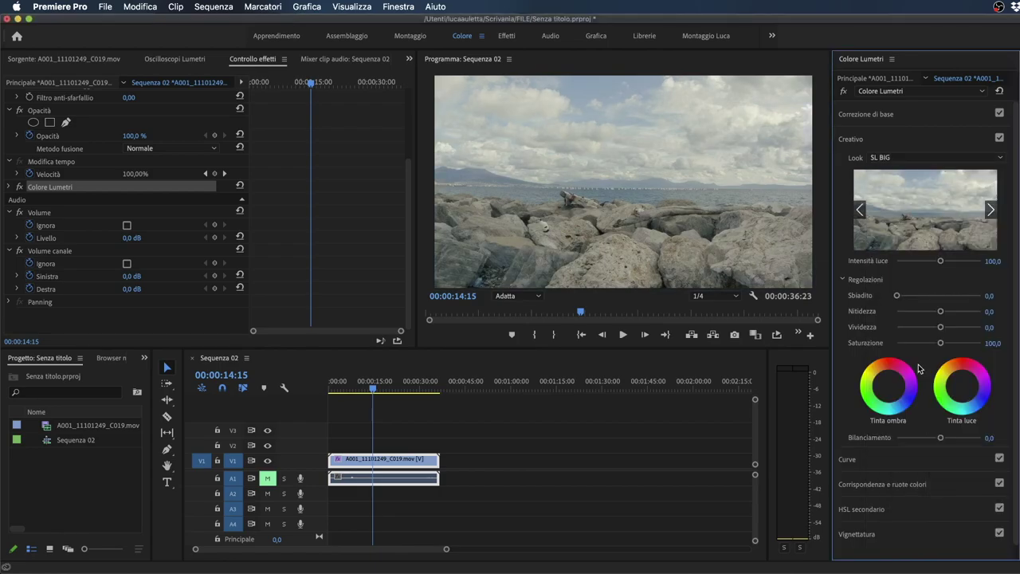
click(991, 210)
click(992, 211)
click(991, 210)
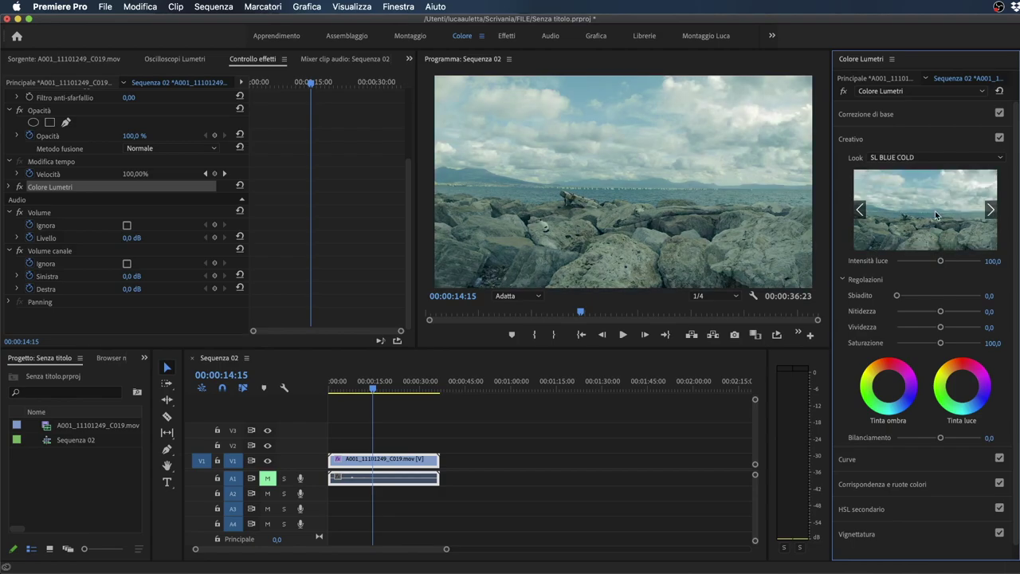
click(991, 211)
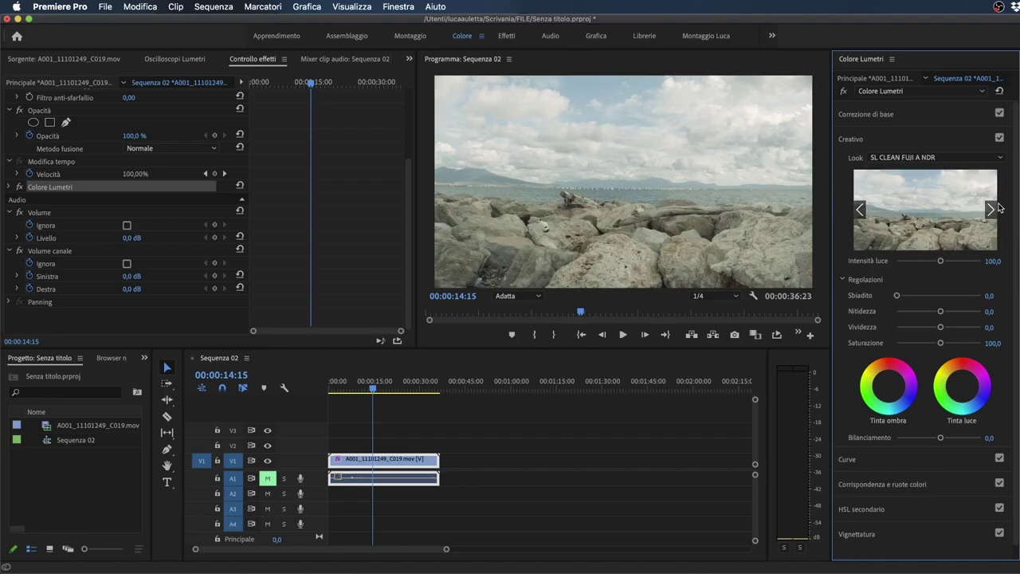
click(991, 210)
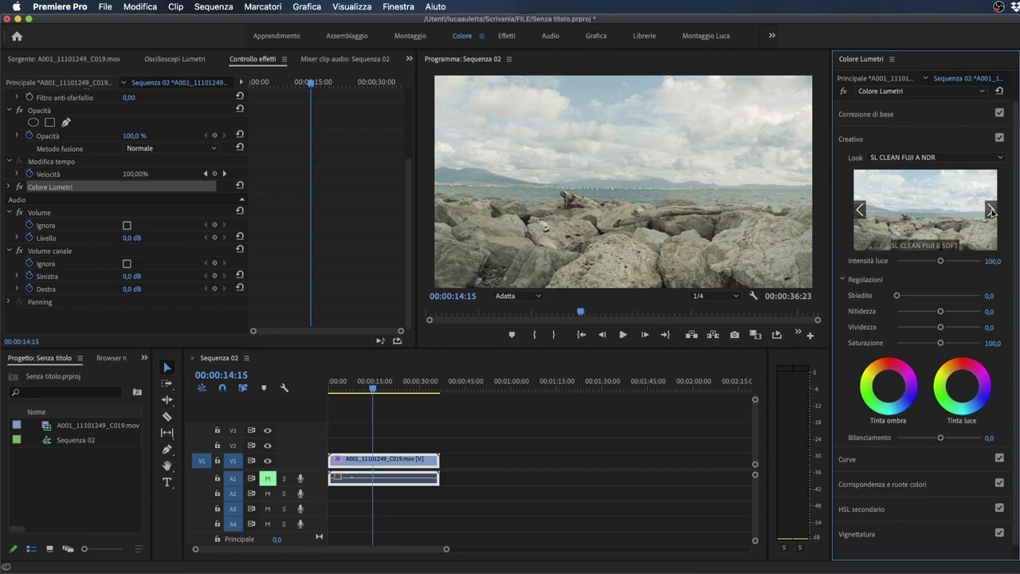
click(949, 217)
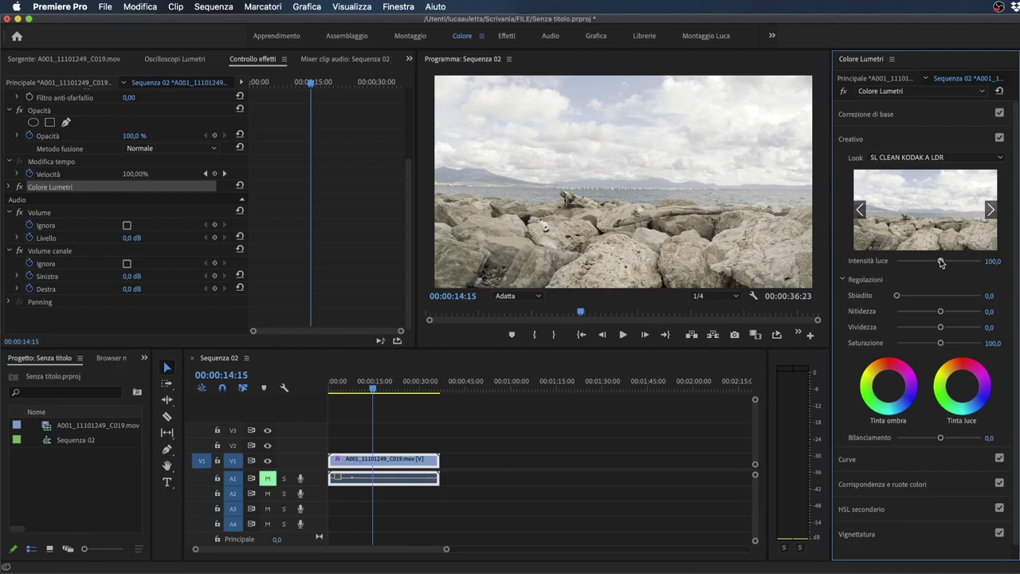
Lower look intensity to 83.5, try Faded Film, and set sharpen 3.6 and vibrance 9.4.
drag(941, 263, 931, 263)
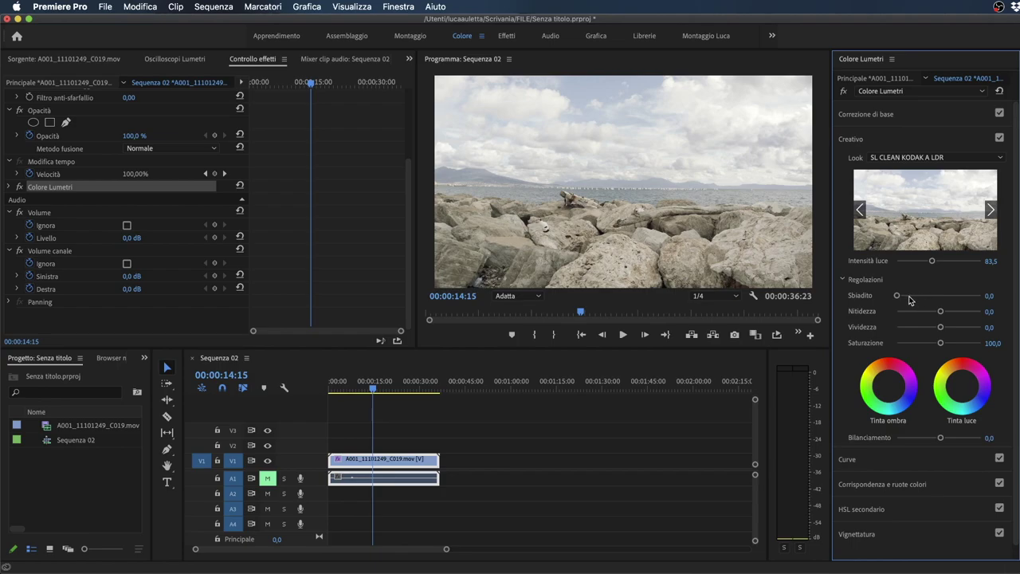
mouse_move(898, 296)
mouse_down()
mouse_move(982, 296)
mouse_move(878, 292)
mouse_up()
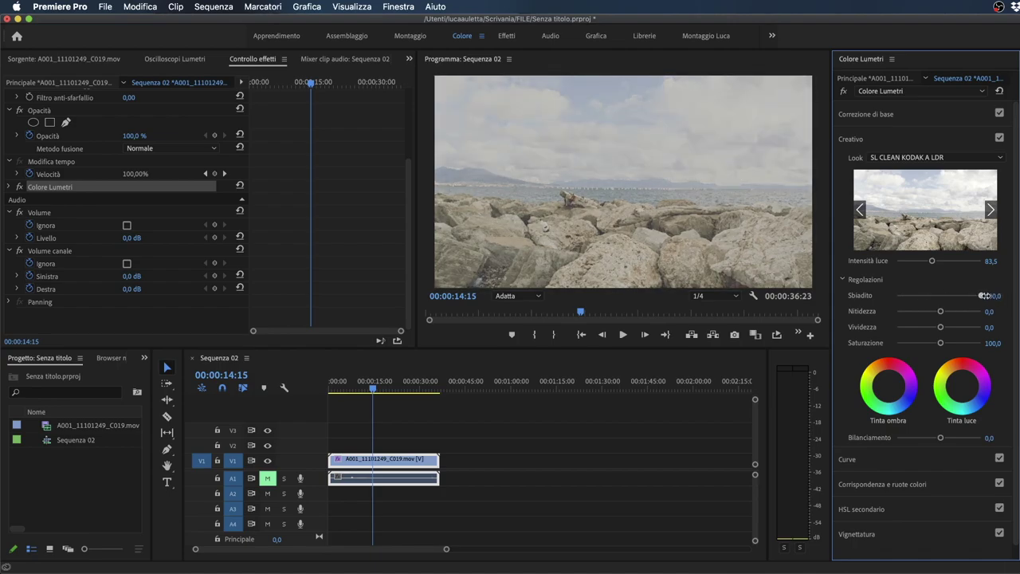
mouse_move(941, 311)
mouse_down()
mouse_move(988, 312)
mouse_move(941, 310)
mouse_up()
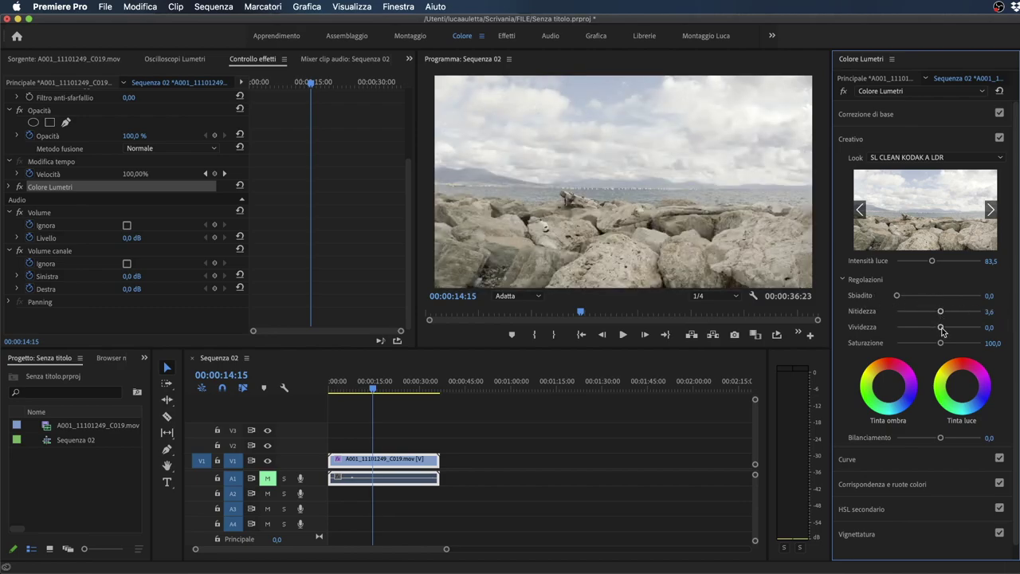
mouse_move(941, 327)
mouse_down()
mouse_move(894, 325)
mouse_move(943, 327)
mouse_move(947, 341)
mouse_up()
click(912, 116)
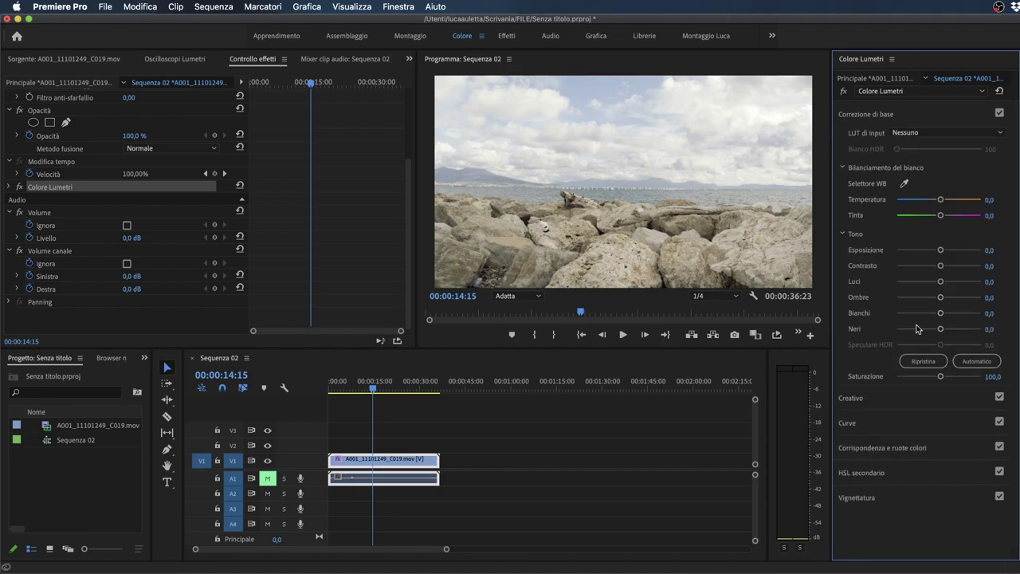
In the Creative section, push Highlight Tint toward green-cyan and set Tint Balance to -0.7.
click(885, 116)
click(901, 139)
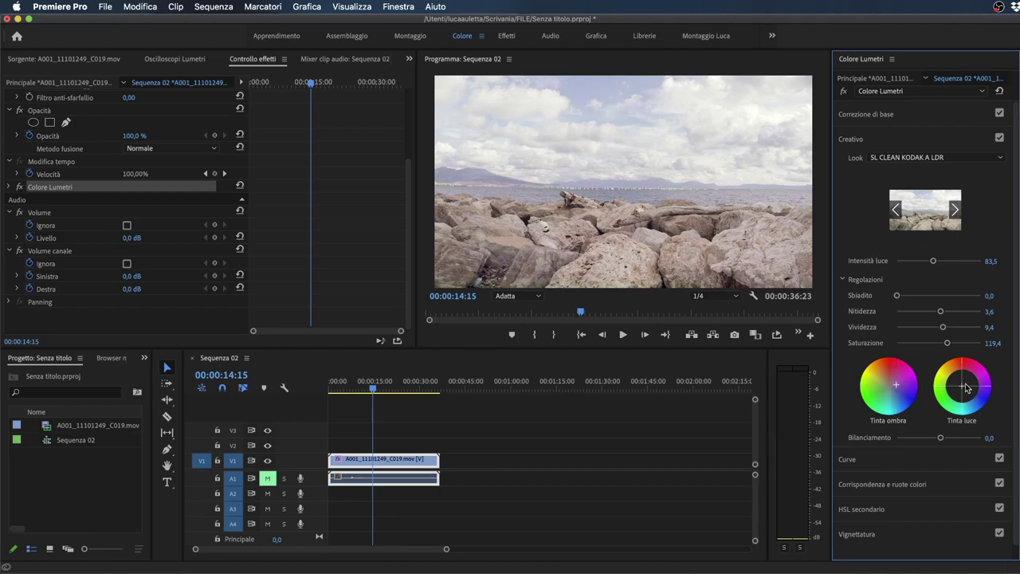
drag(962, 386, 955, 389)
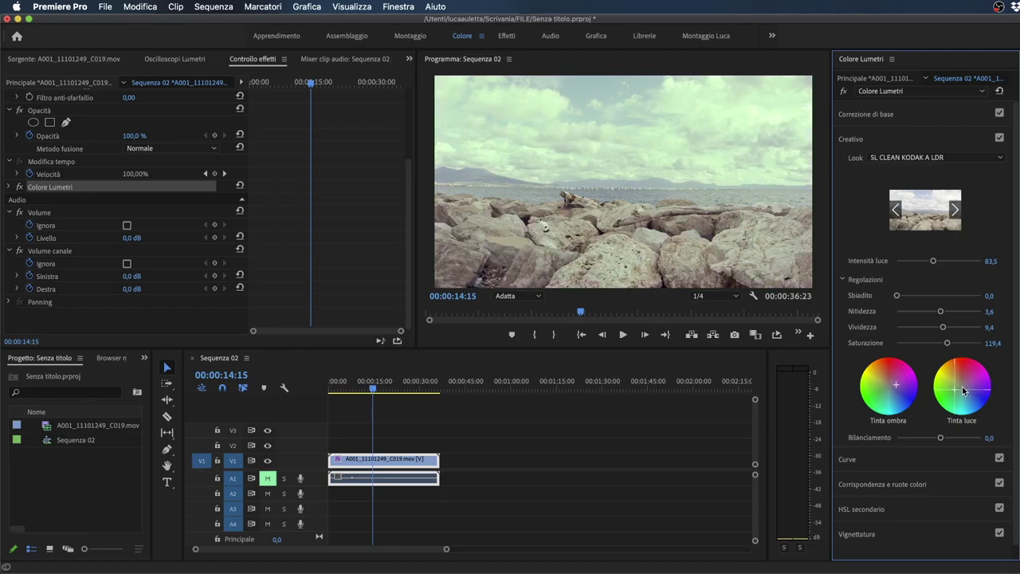
mouse_move(941, 438)
mouse_down()
mouse_move(839, 431)
mouse_move(957, 431)
mouse_move(919, 437)
mouse_up()
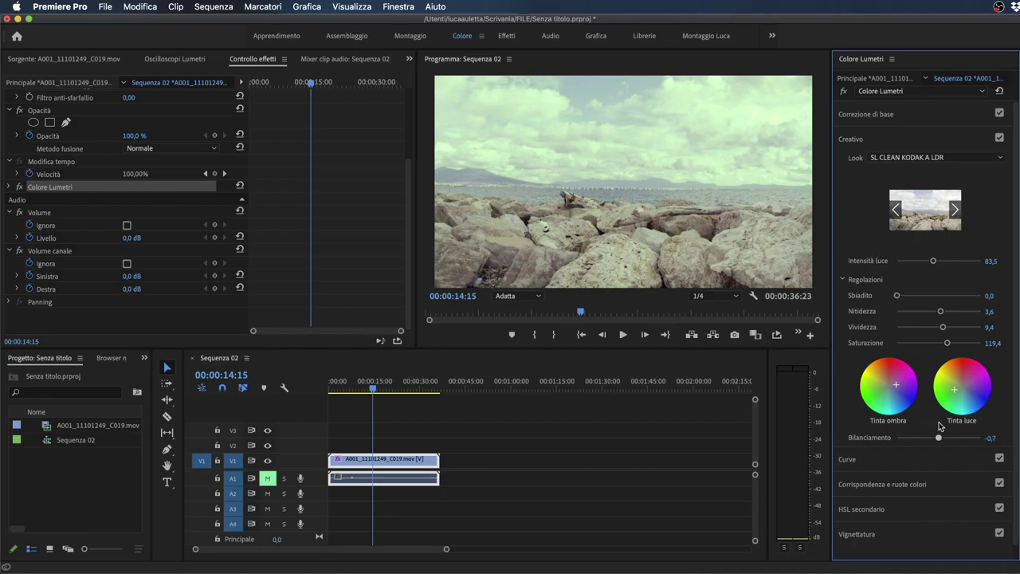